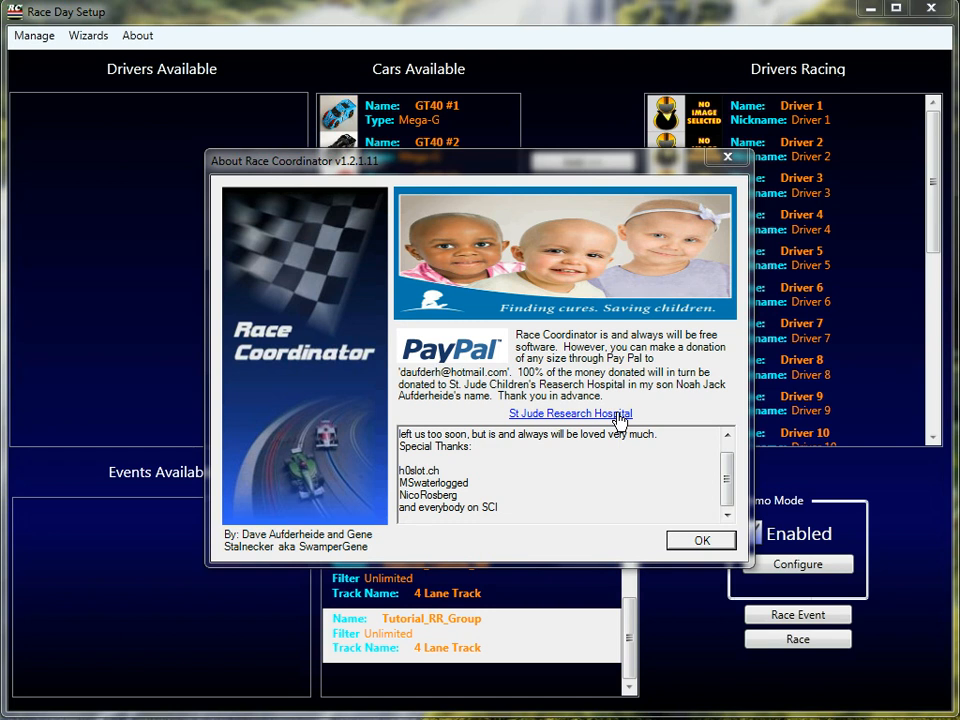
Dismiss the About Race Coordinator v1.2.1.11 dialog to reach Race Day Setup
left_click(687, 541)
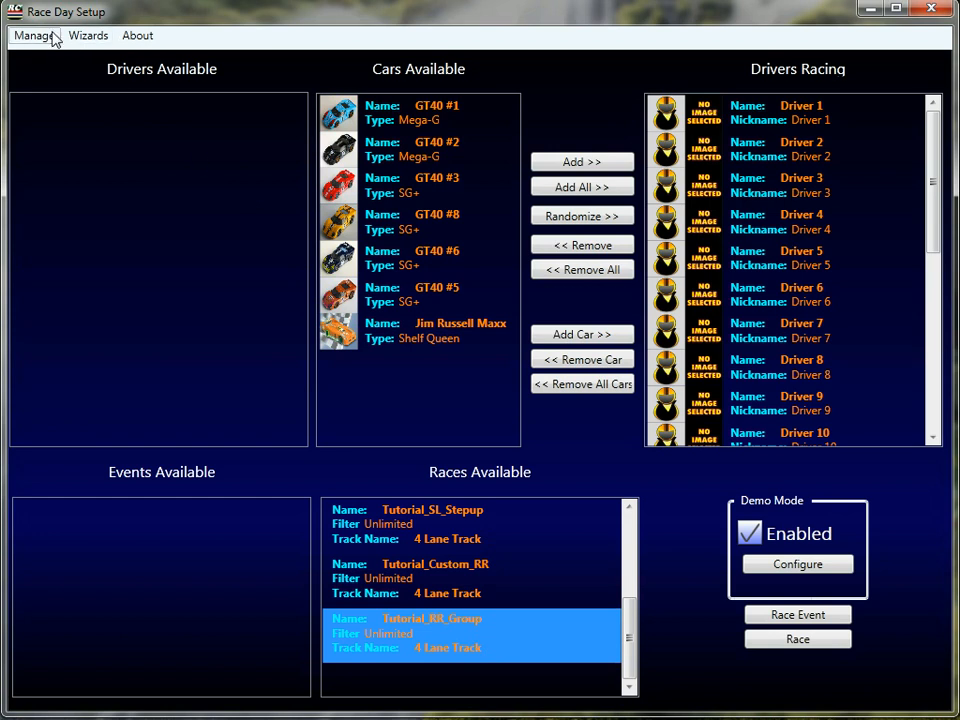
Open the Race Manager and load Tutorial_RR's settings as a template
left_click(48, 37)
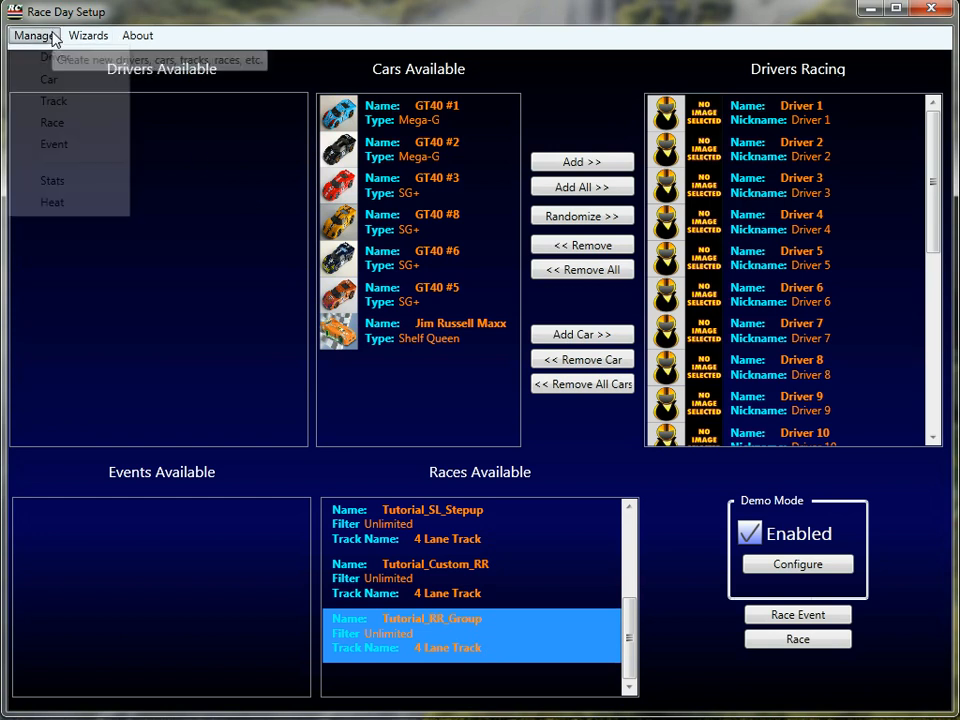
left_click(51, 124)
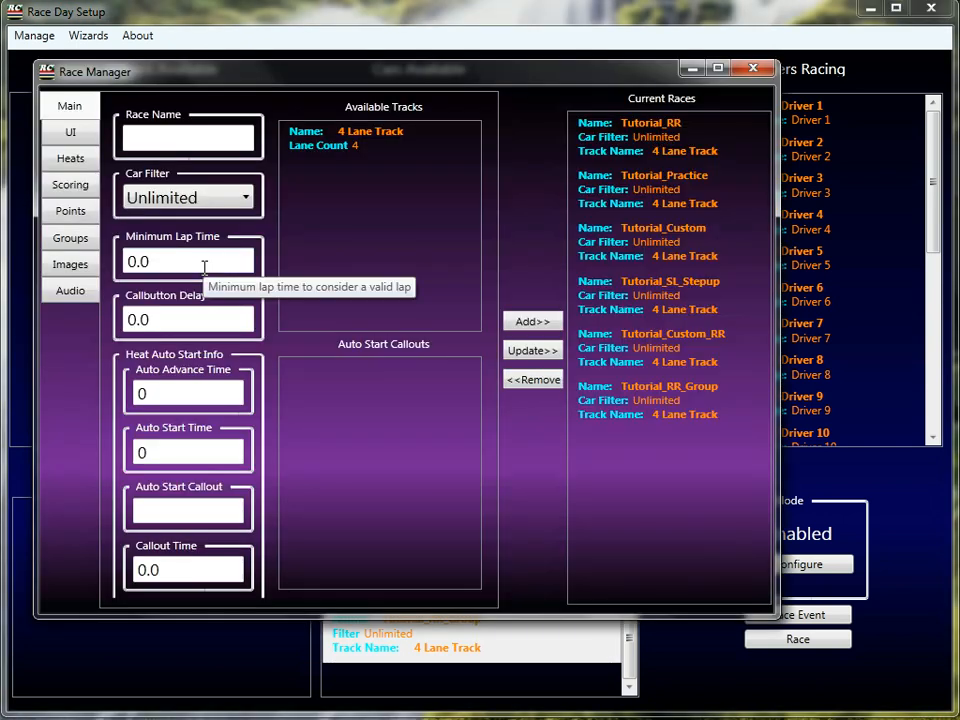
left_click(650, 145)
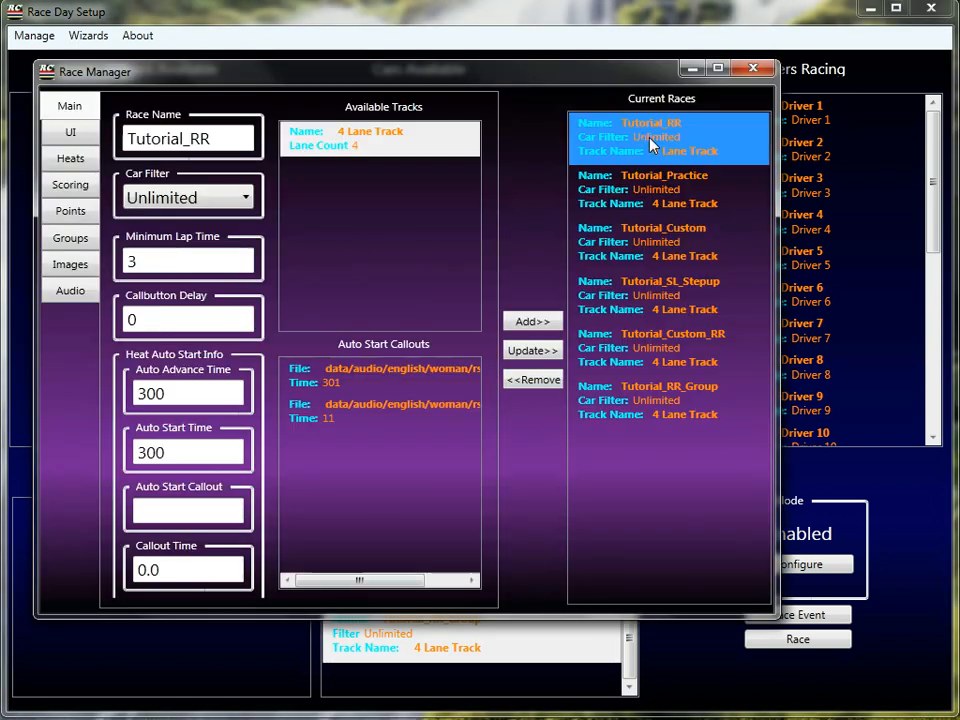
Rename the race from Tutorial_RR to Tutorial_Sprint
left_click(214, 140)
key("BackSpace")
key("BackSpace")
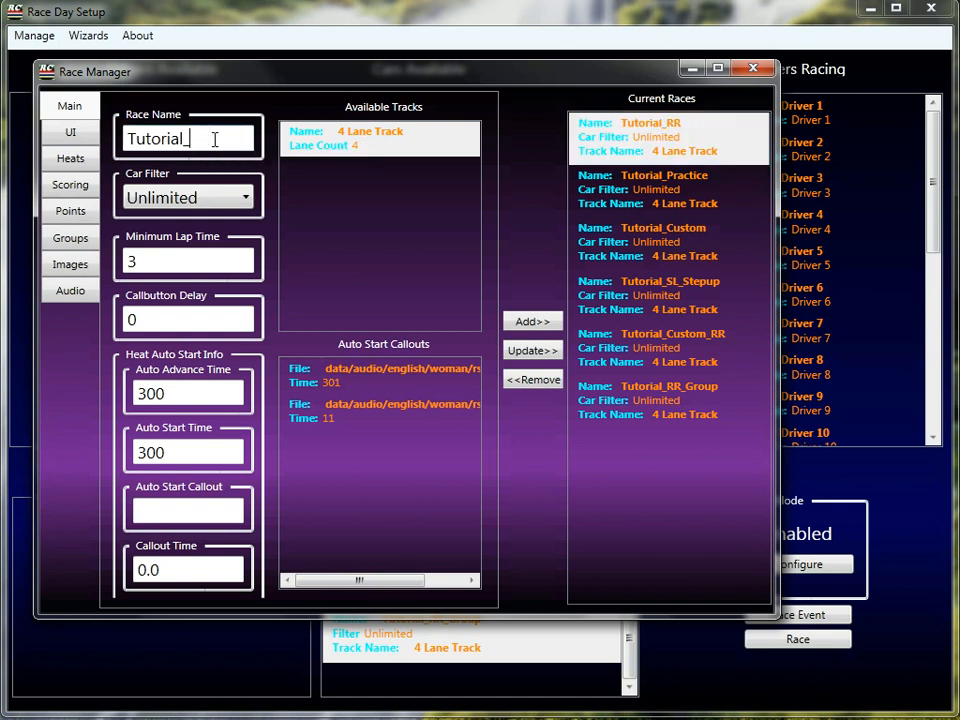
type("Sprint")
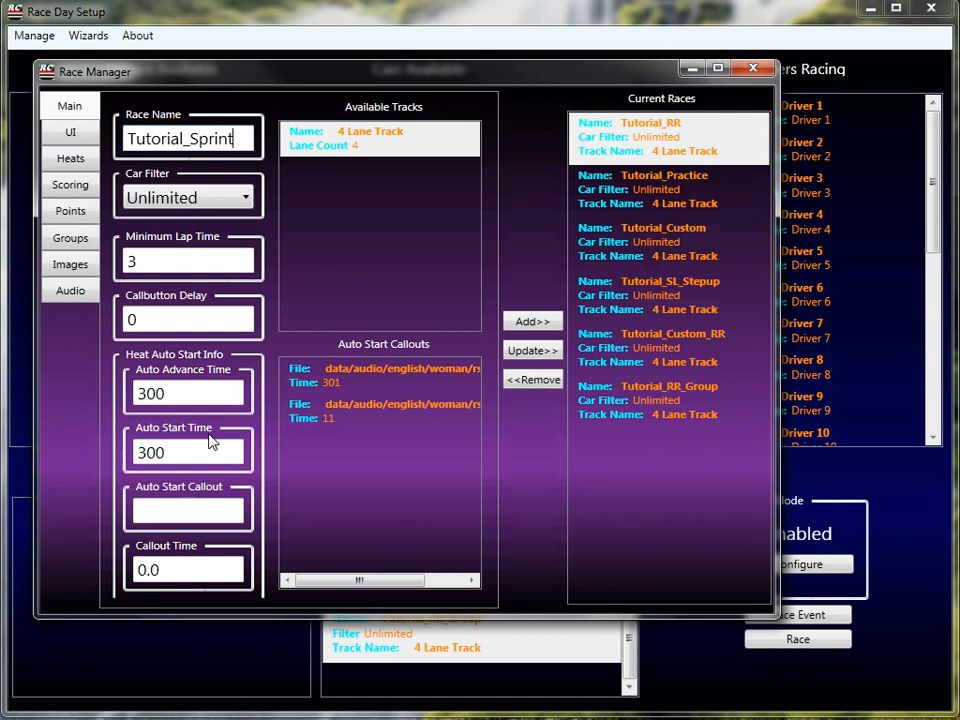
left_click(72, 159)
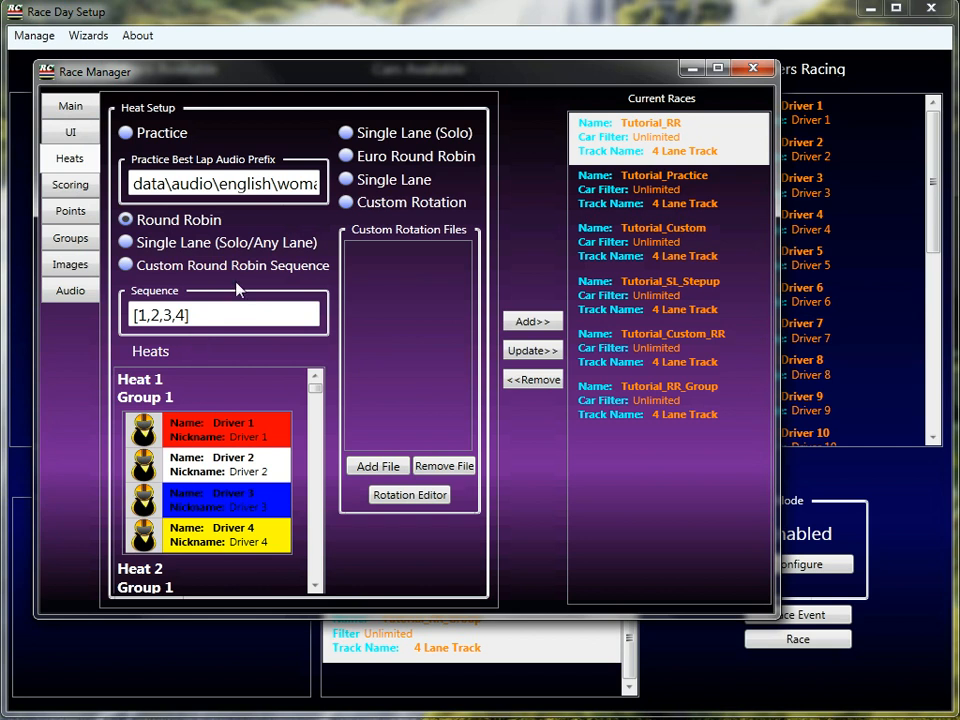
Switch the heat setup from Round Robin to Single Lane (Solo/Any Lane)
left_click(127, 241)
left_click(70, 187)
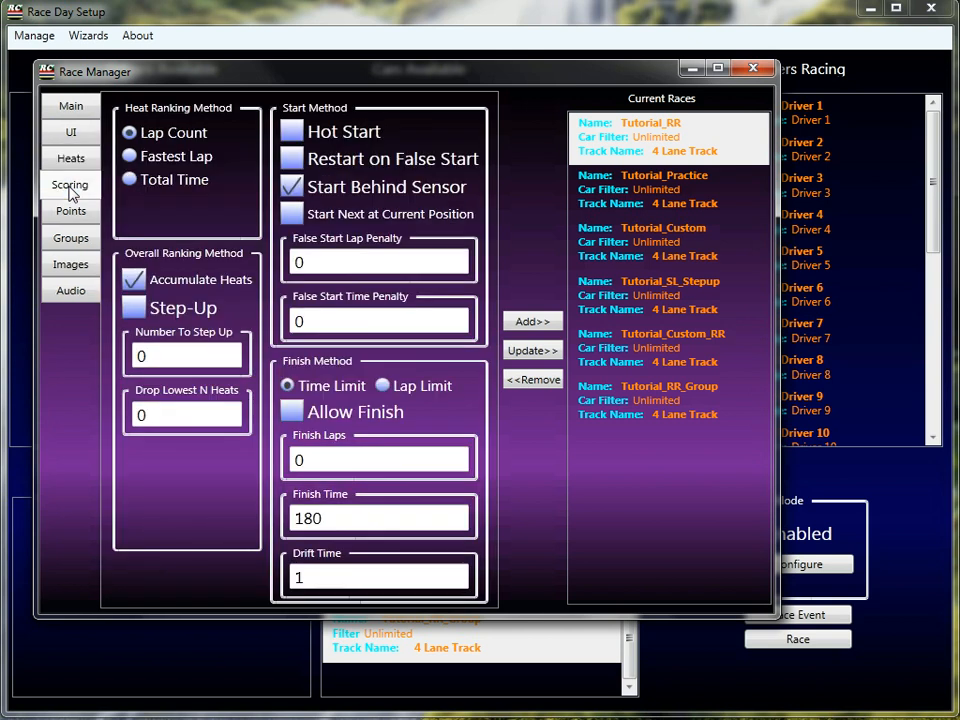
Choose Fastest Lap heat ranking and add Tutorial_Sprint to Current Races
left_click(173, 162)
left_click(530, 322)
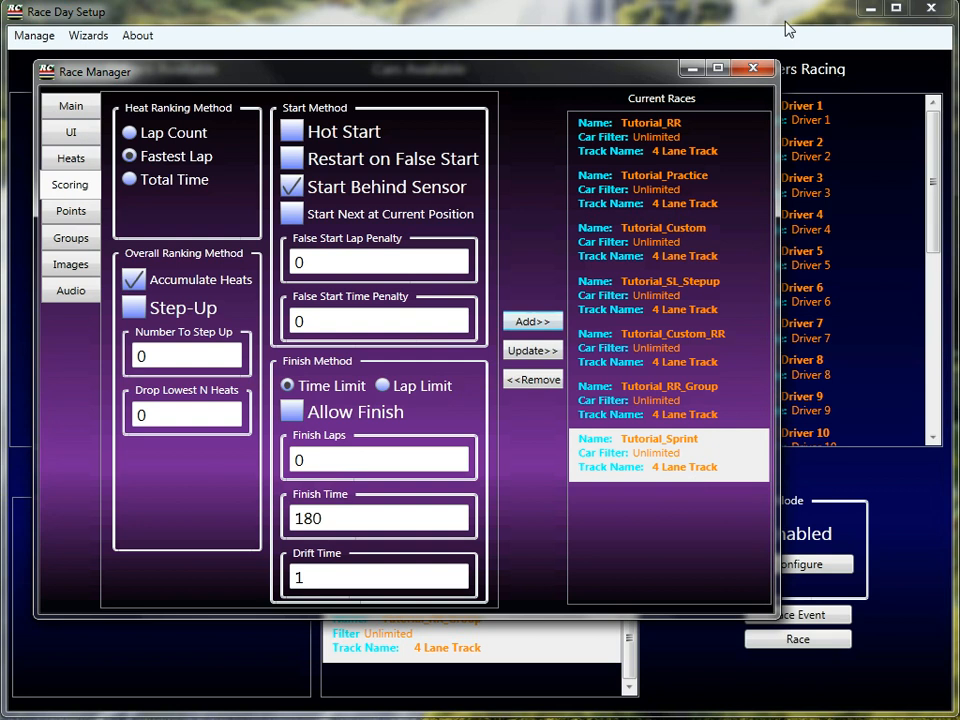
Close Race Manager, select Tutorial_Sprint, and start its first heat
left_click(752, 69)
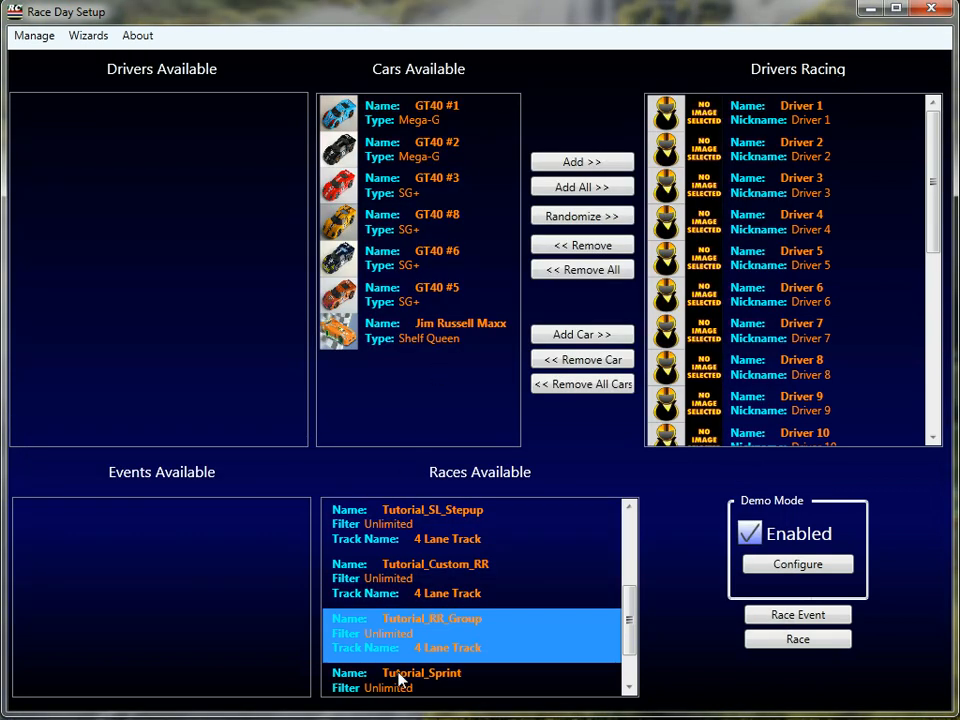
left_click(399, 677)
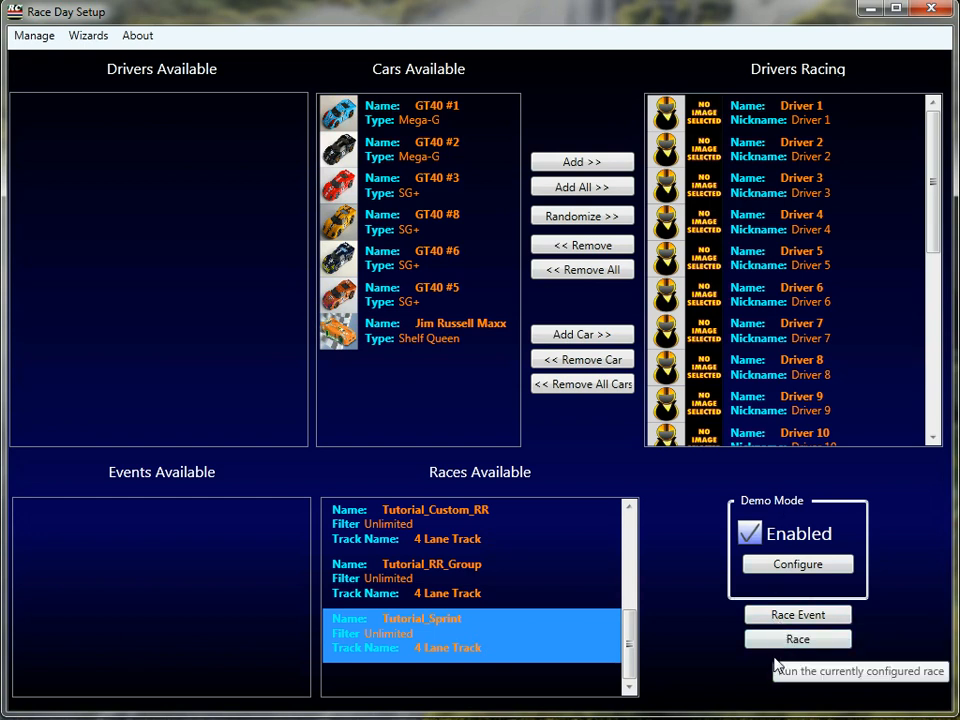
left_click(798, 648)
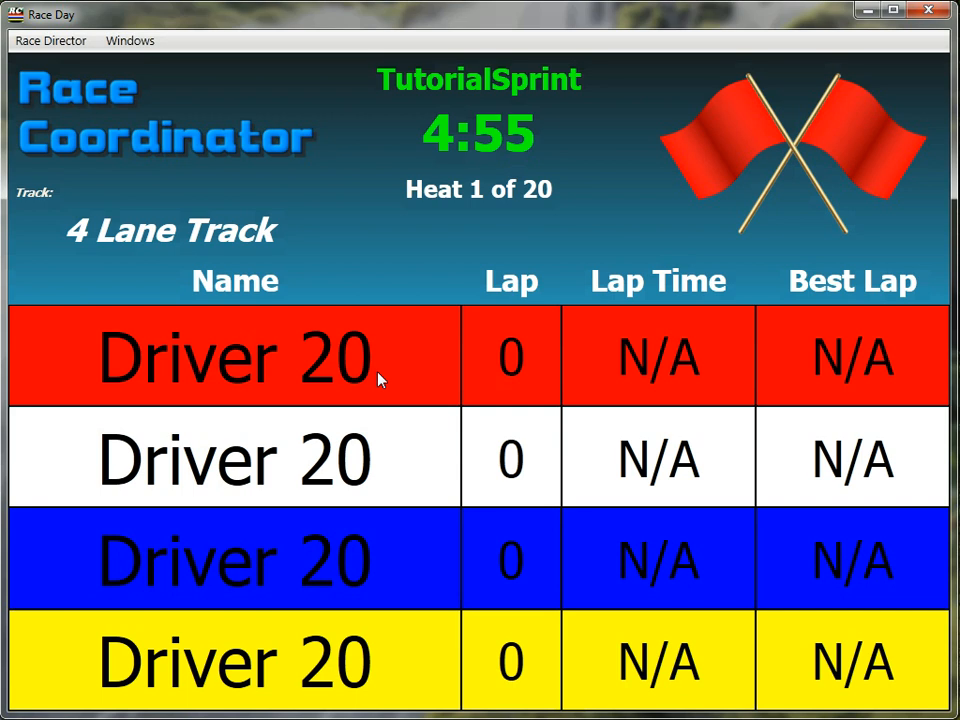
key("ctrl+s")
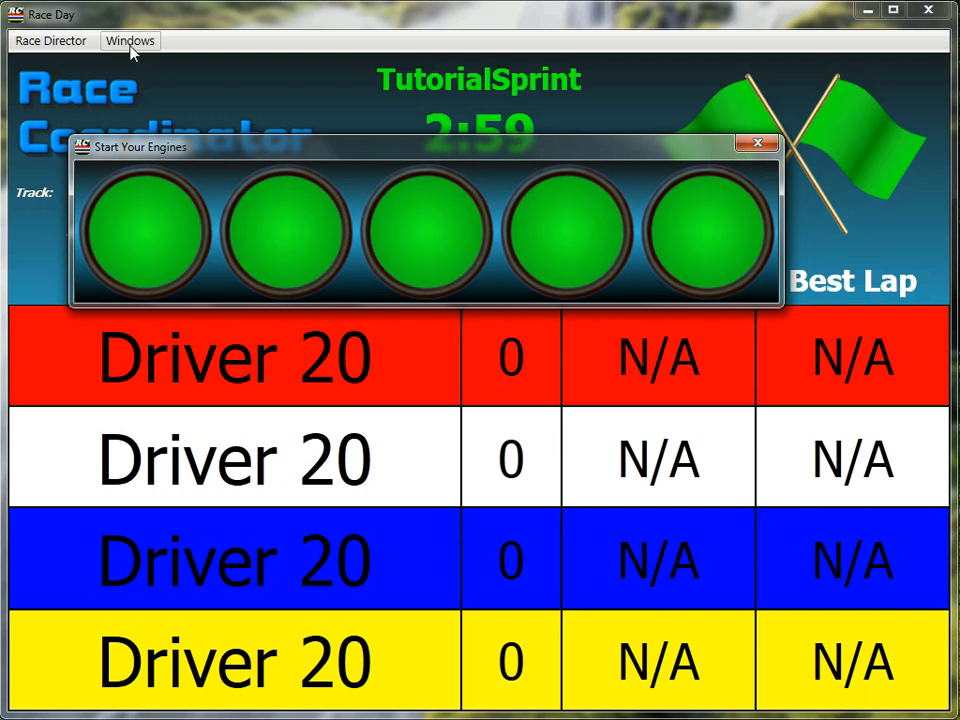
Show the Leader Board to check the standings, then close it
left_click(129, 41)
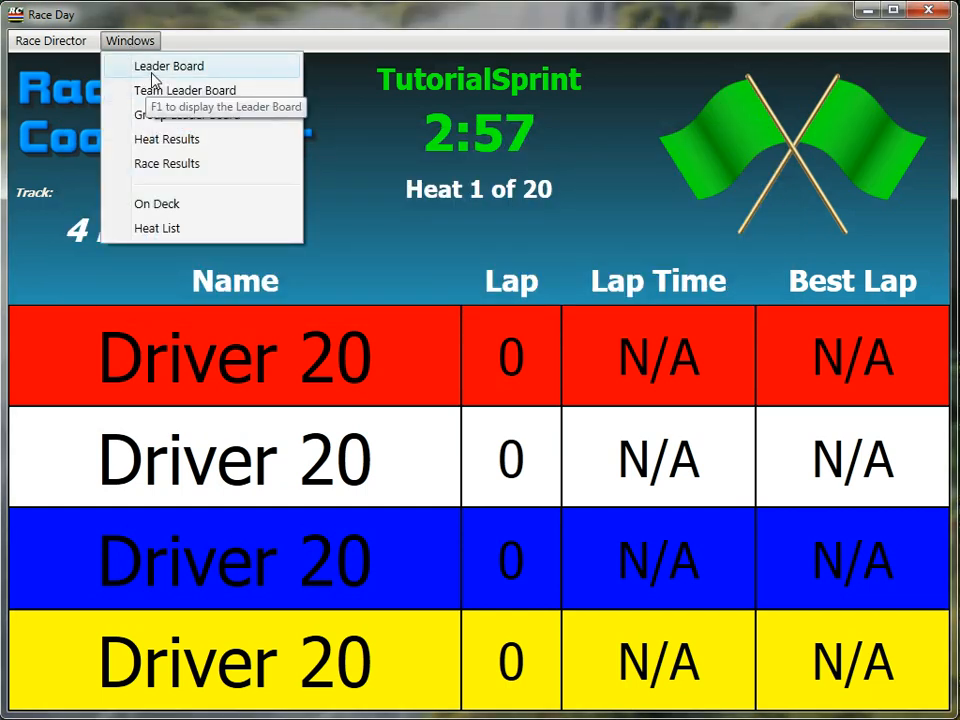
left_click(152, 66)
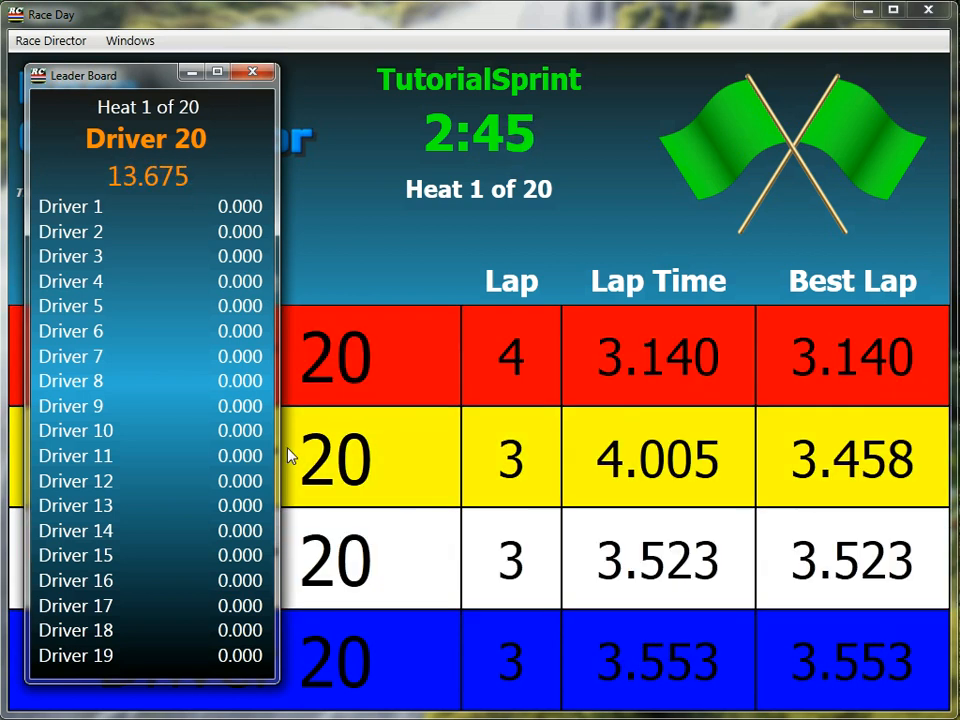
left_click(251, 73)
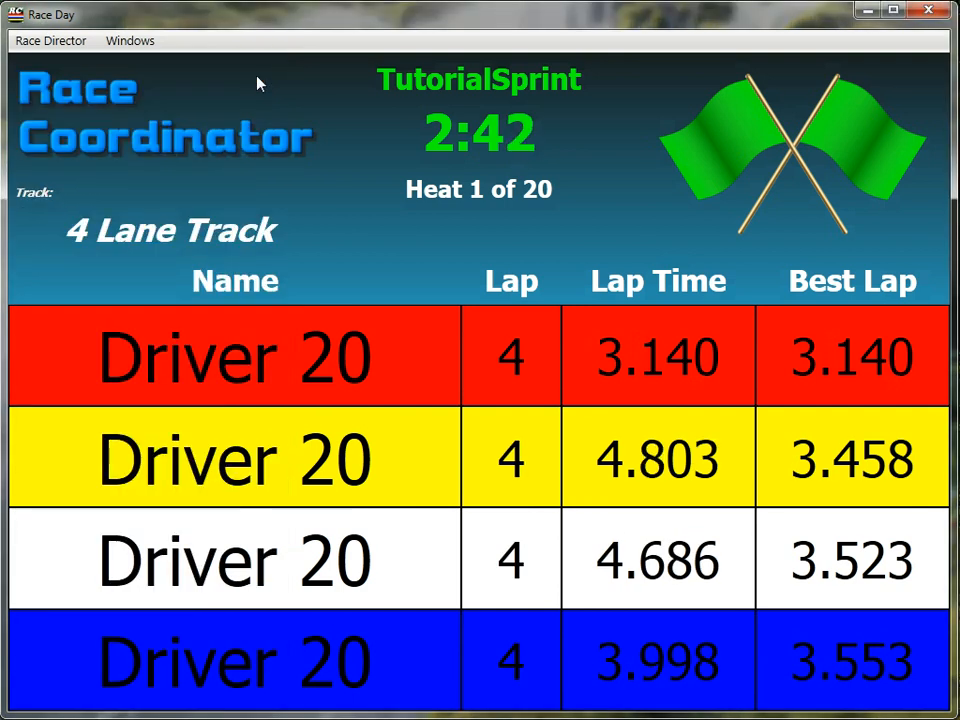
Leave the race screen, reload Tutorial_Sprint, and update its scoring to Fastest Lap
left_click(927, 11)
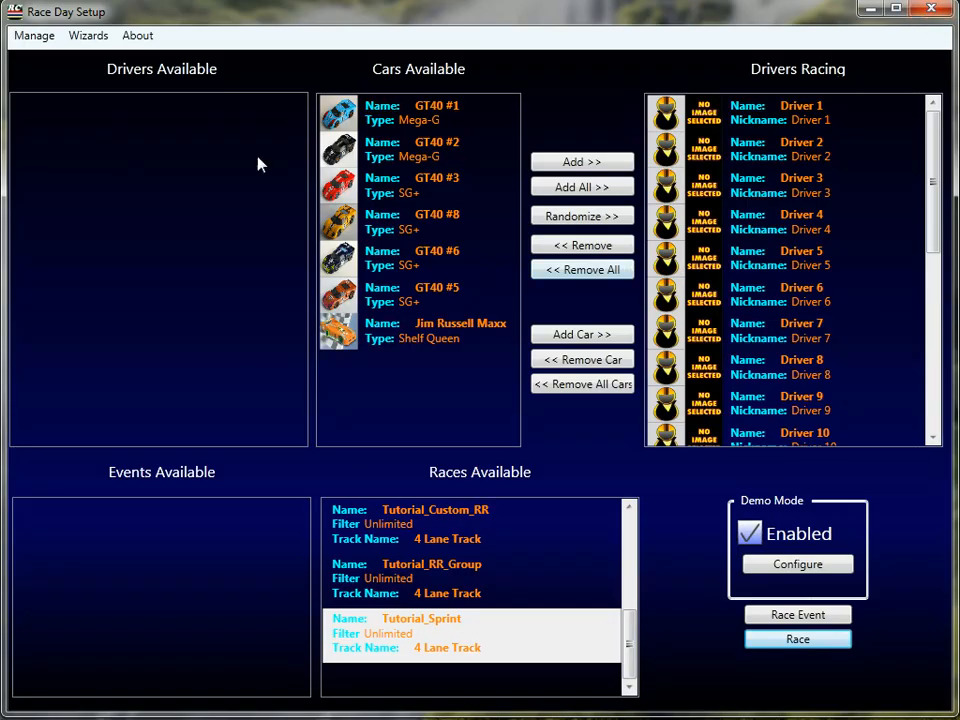
left_click(44, 40)
left_click(56, 124)
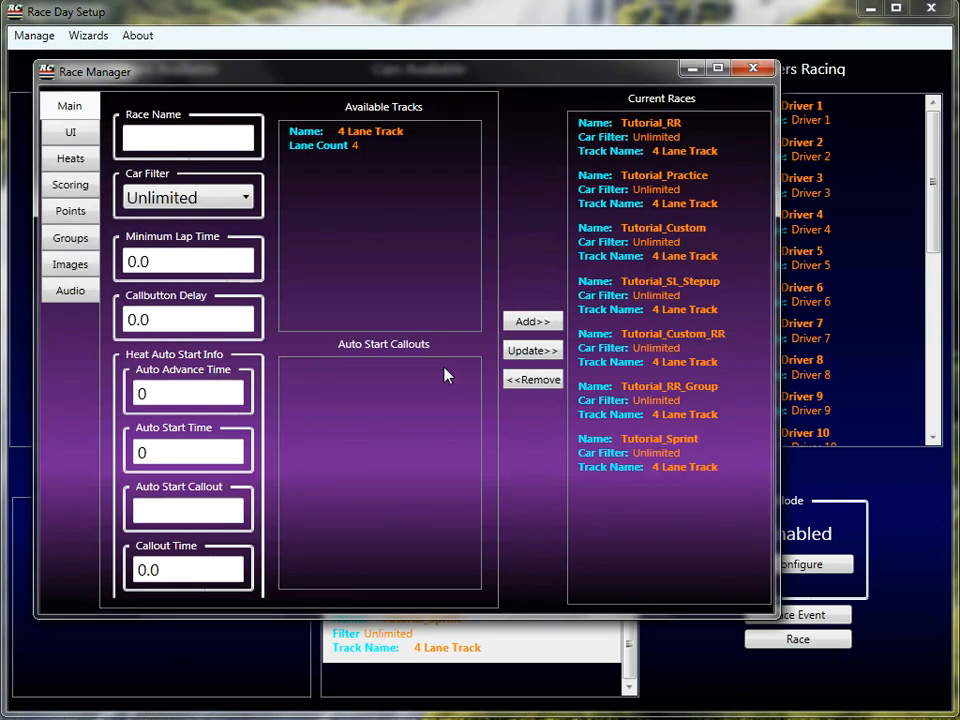
left_click(665, 450)
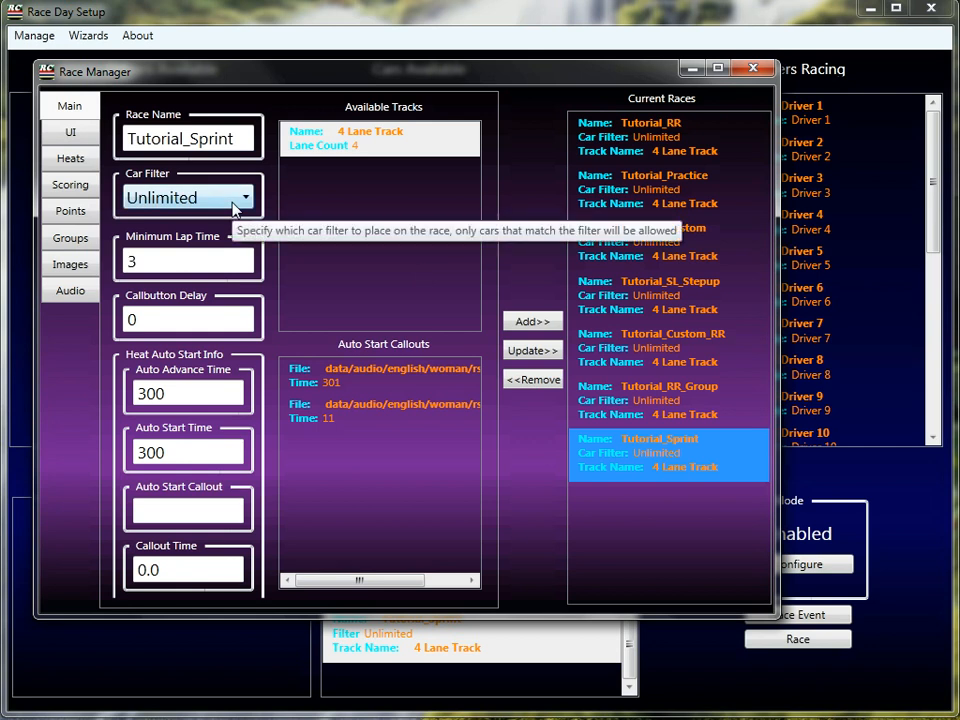
left_click(72, 187)
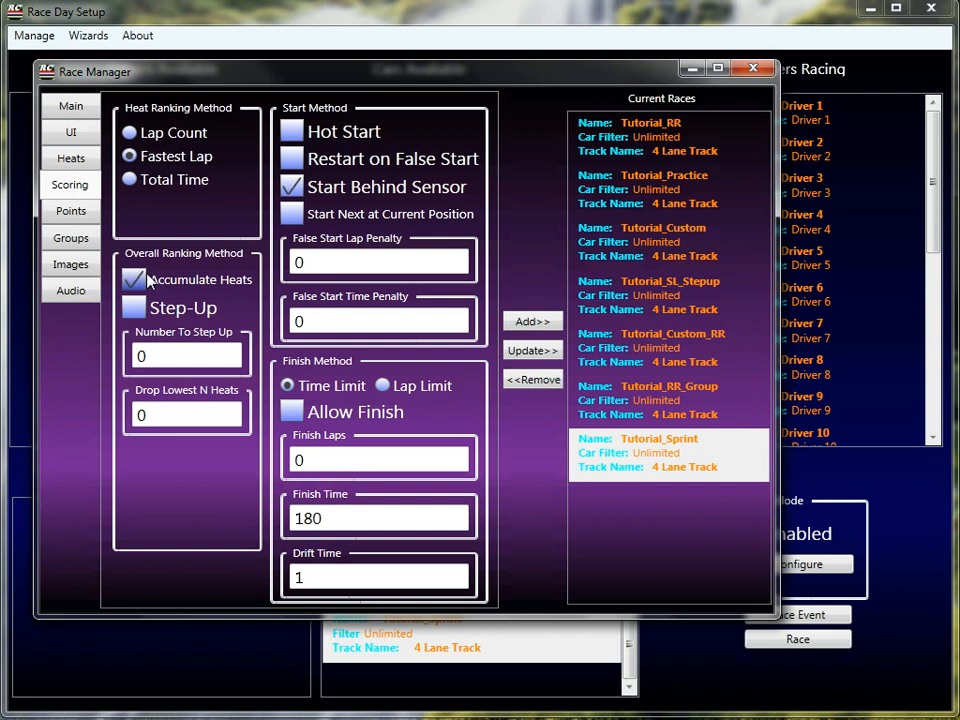
left_click(520, 352)
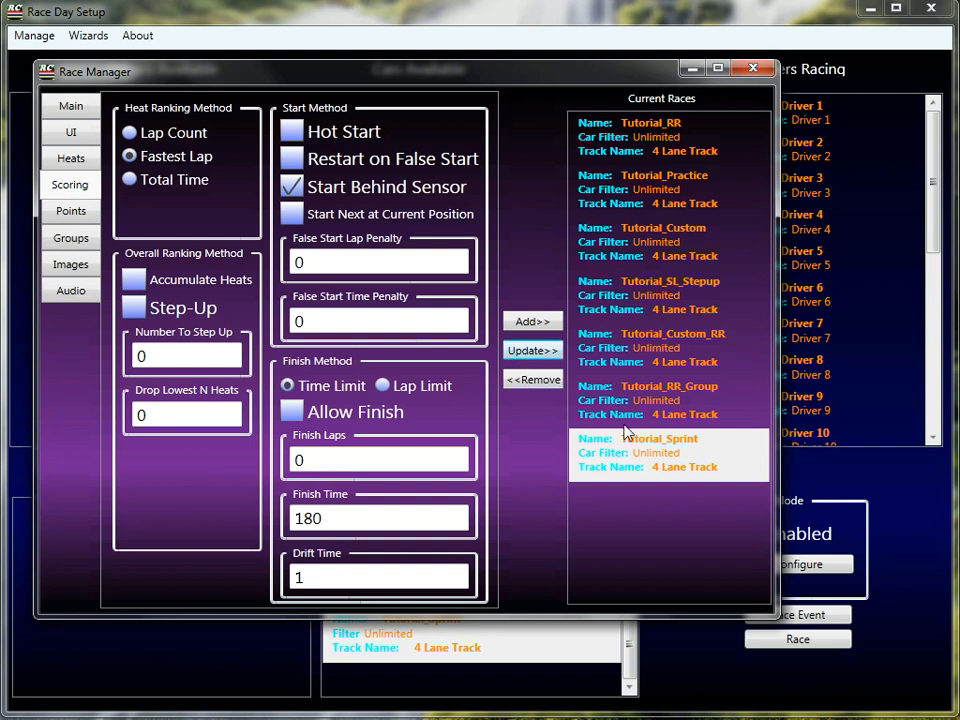
Compare another race, reconfirm Tutorial_Sprint's Fastest Lap ranking, and close Race Manager
left_click(652, 412)
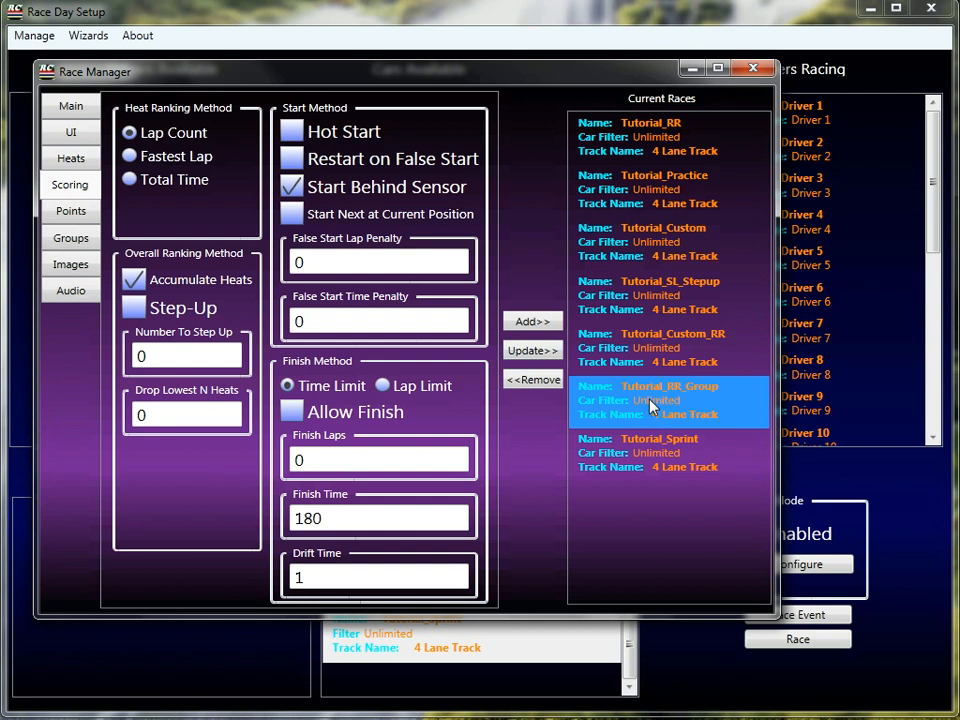
left_click(637, 466)
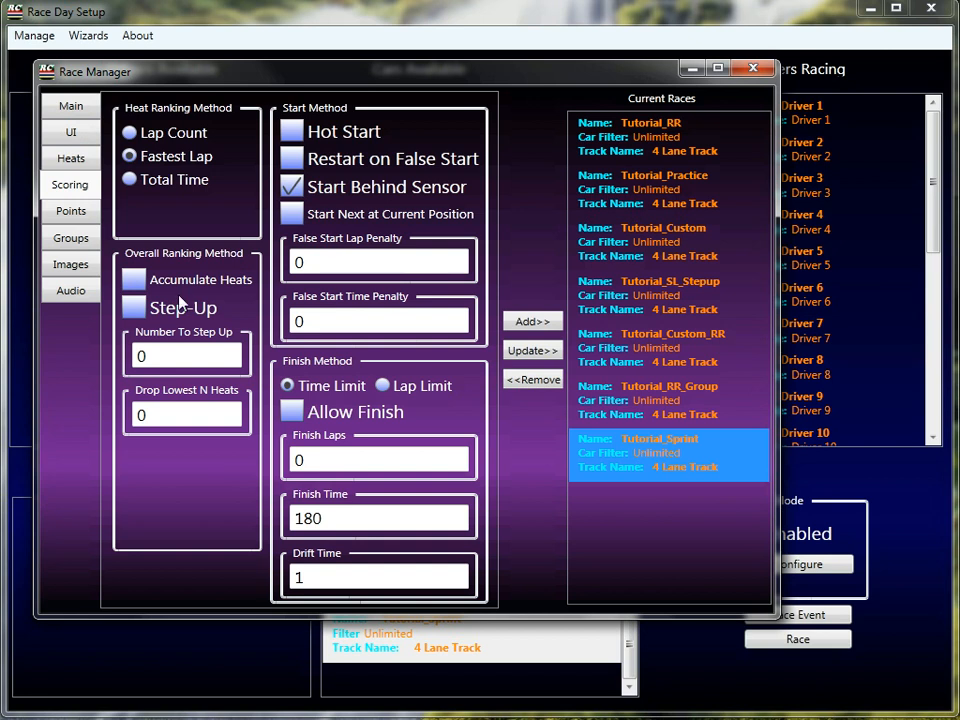
left_click(755, 66)
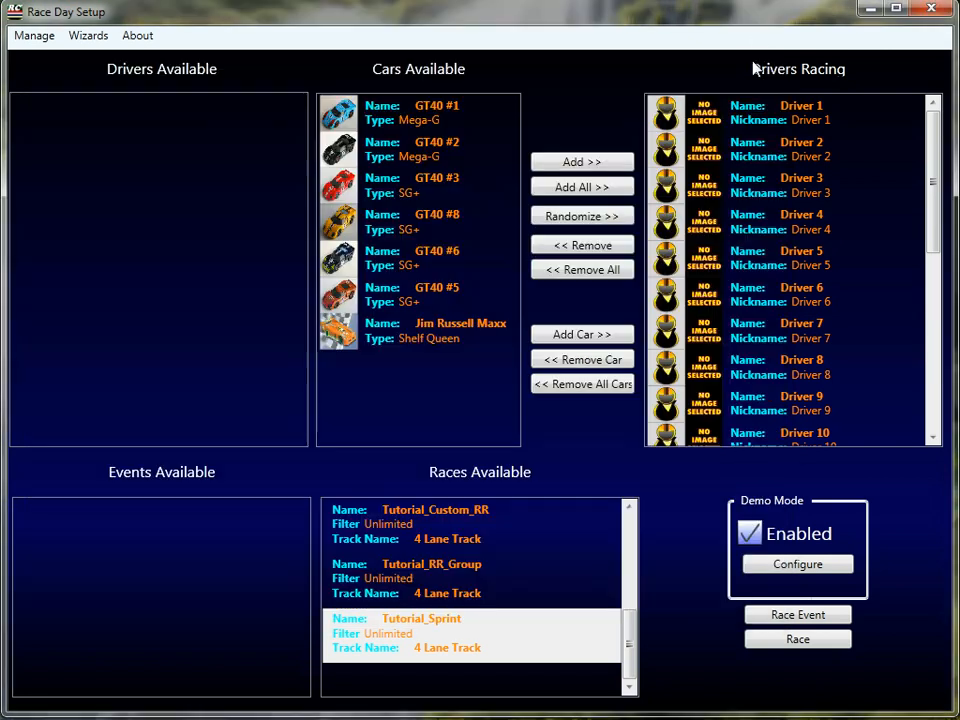
Launch Tutorial_Sprint's heat 1 of 20 and display the Leader Board
left_click(757, 643)
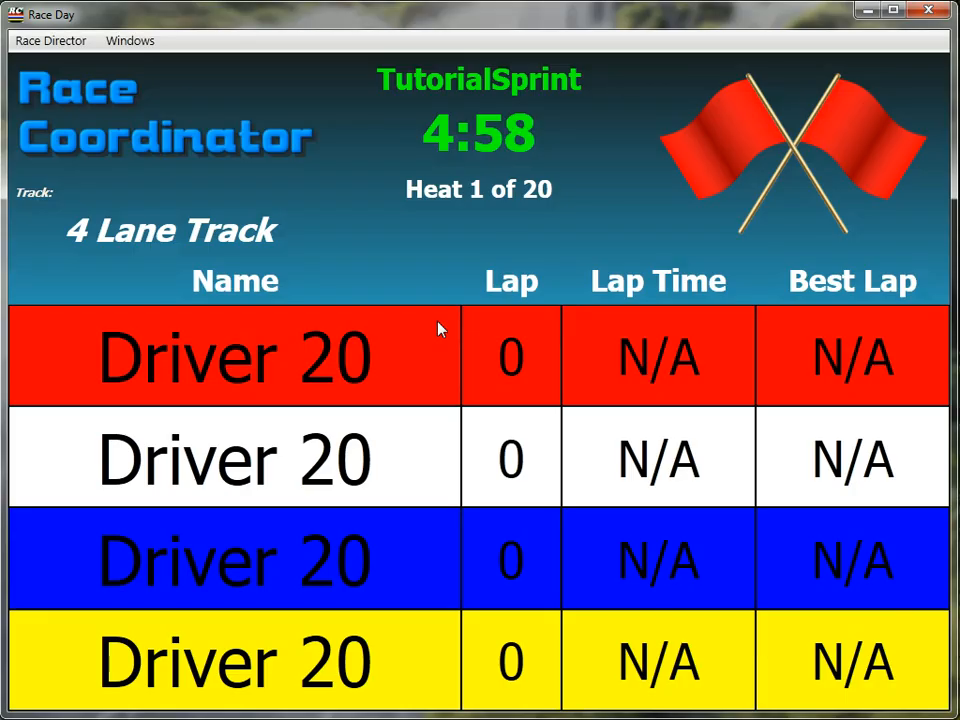
key("ctrl+s")
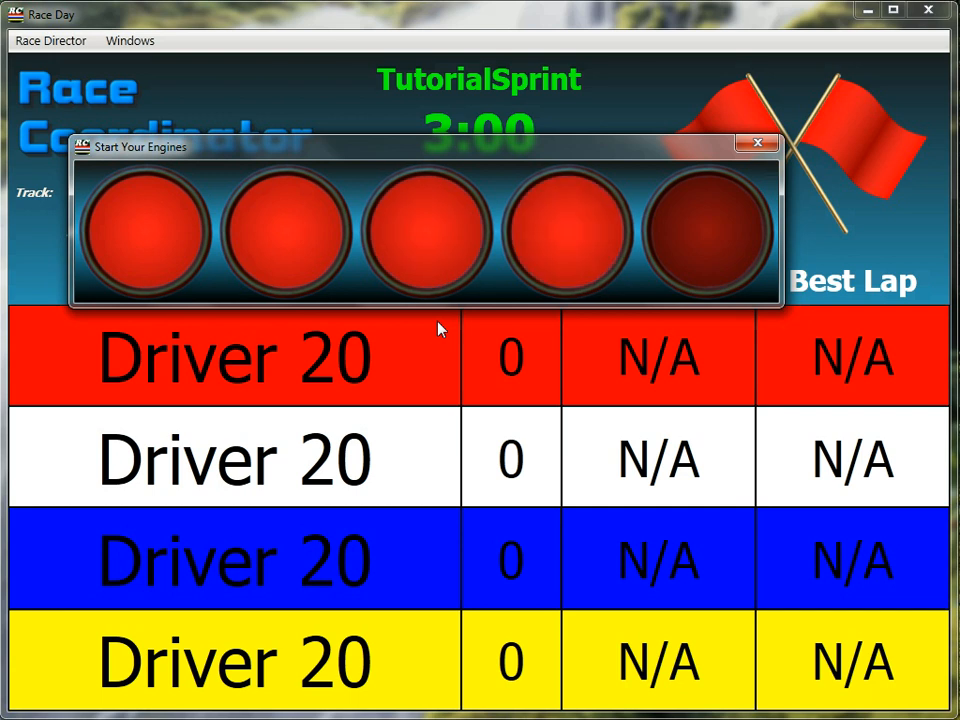
left_click(130, 41)
left_click(136, 67)
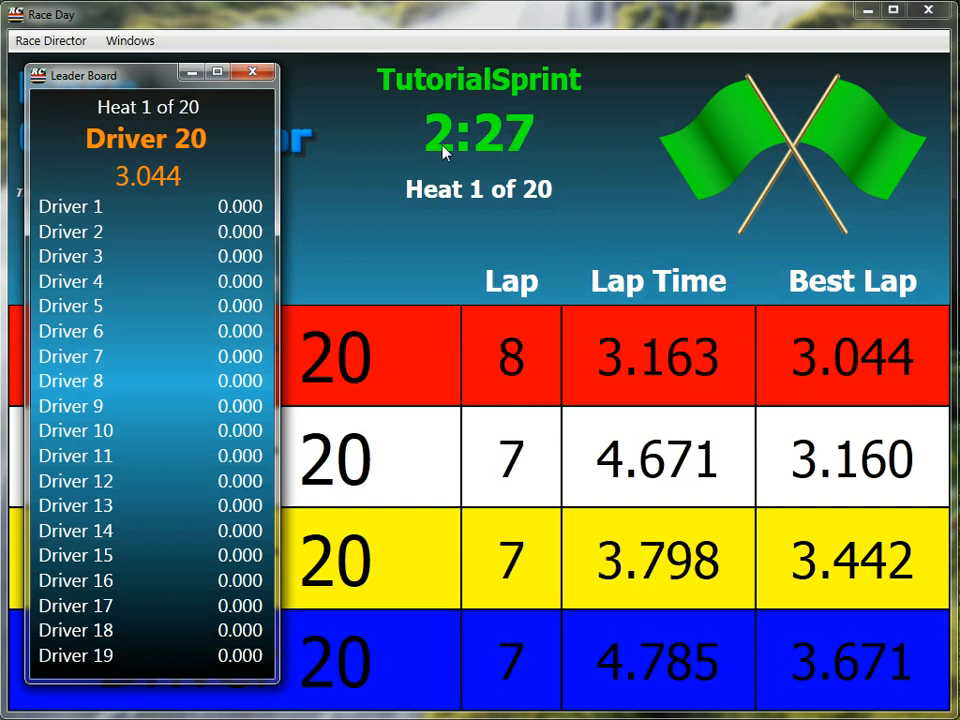
Pause Heat, then Skip Heat from Race Director, and start heat 2 with Ctrl+S
left_click(55, 42)
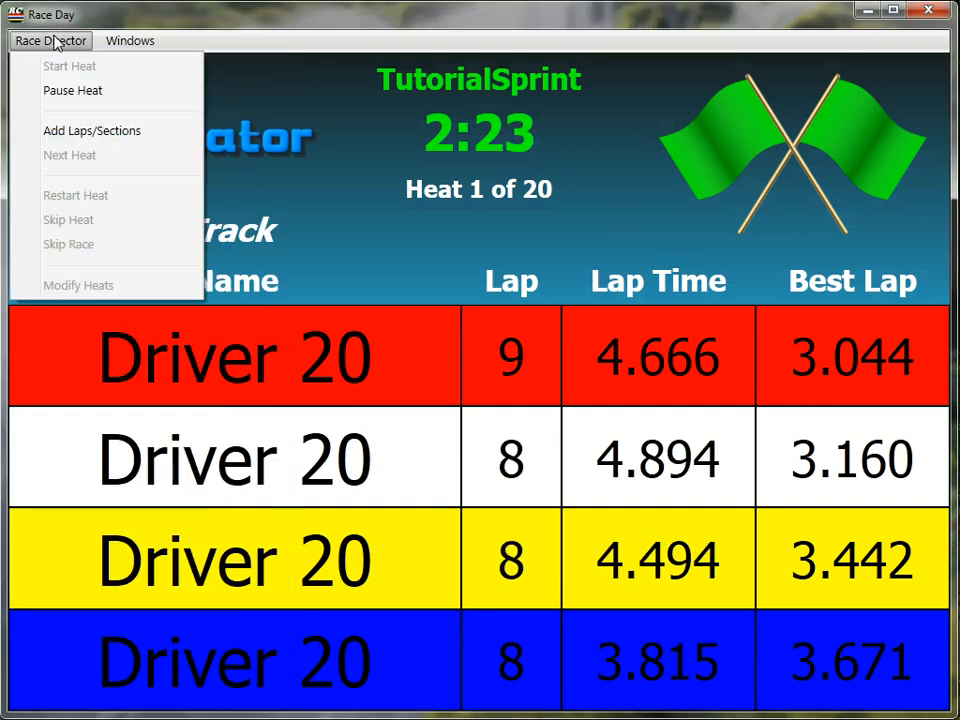
left_click(88, 95)
left_click(48, 44)
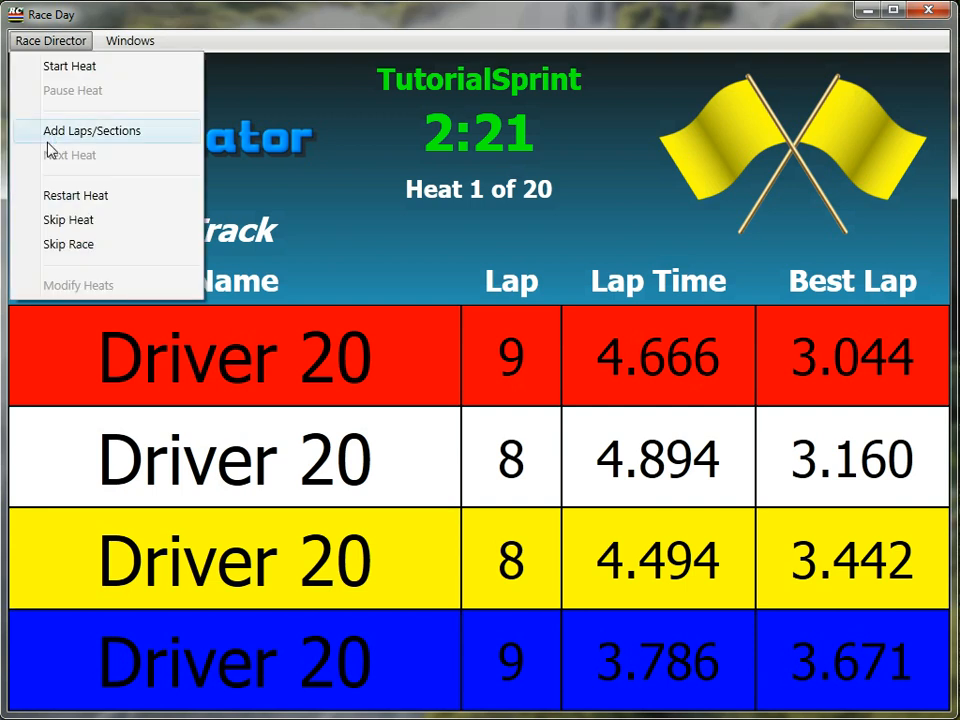
left_click(67, 221)
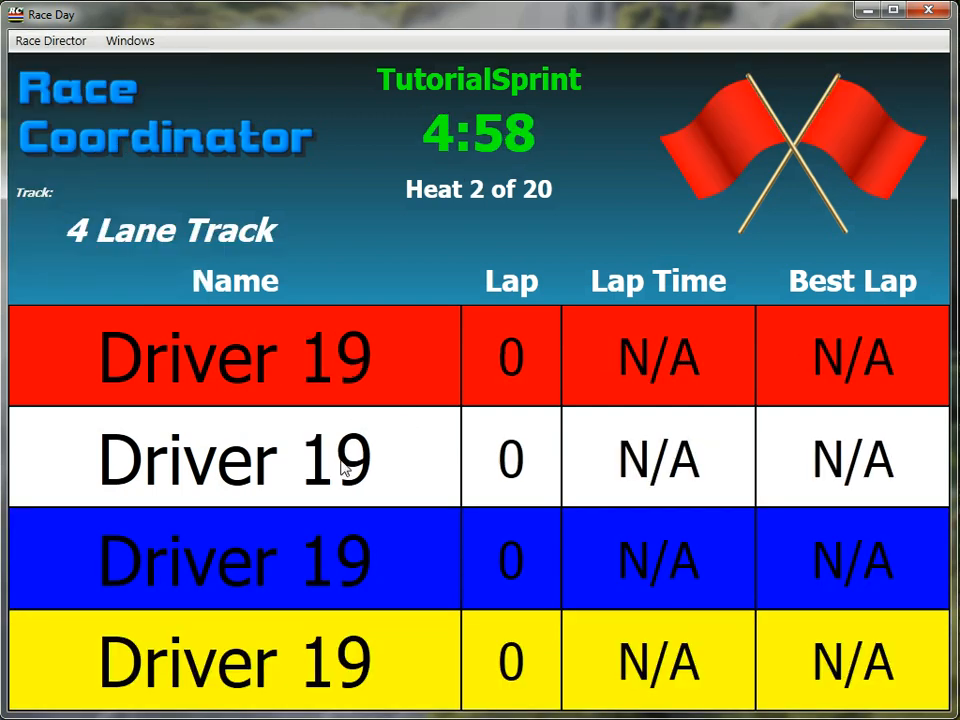
key("ctrl+s")
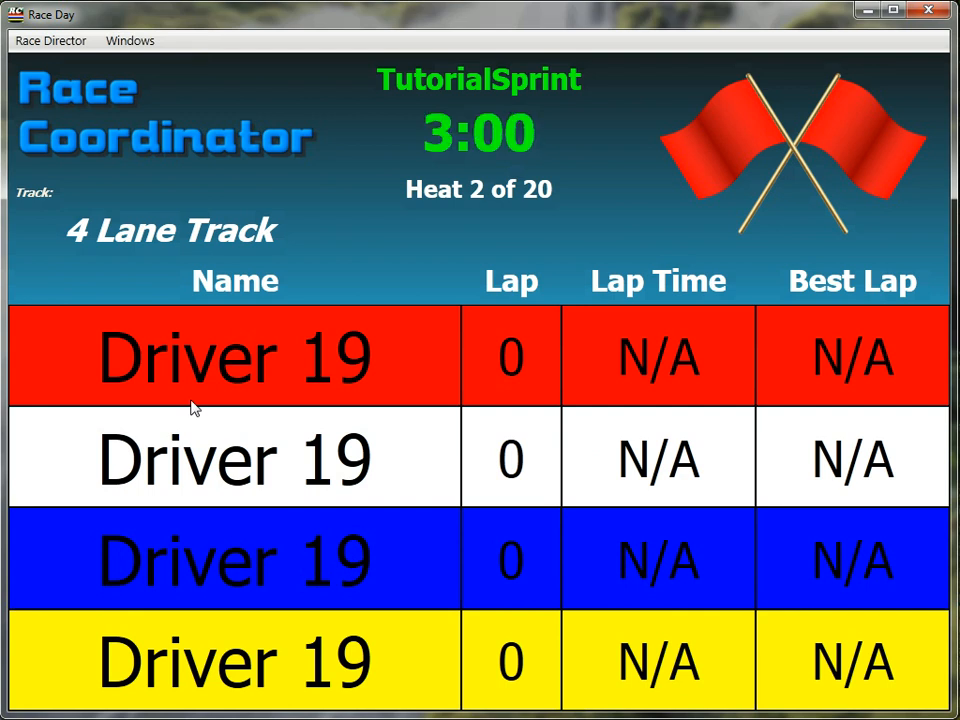
Show the Leader Board on the left during heat 2, then close it and the race window
left_click(130, 41)
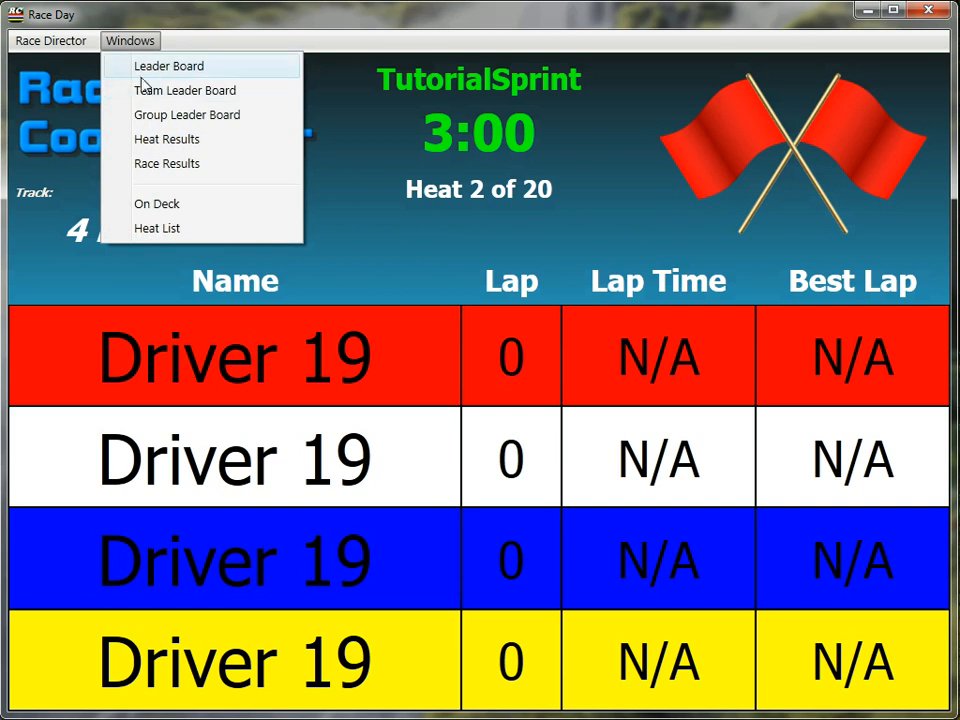
left_click(180, 66)
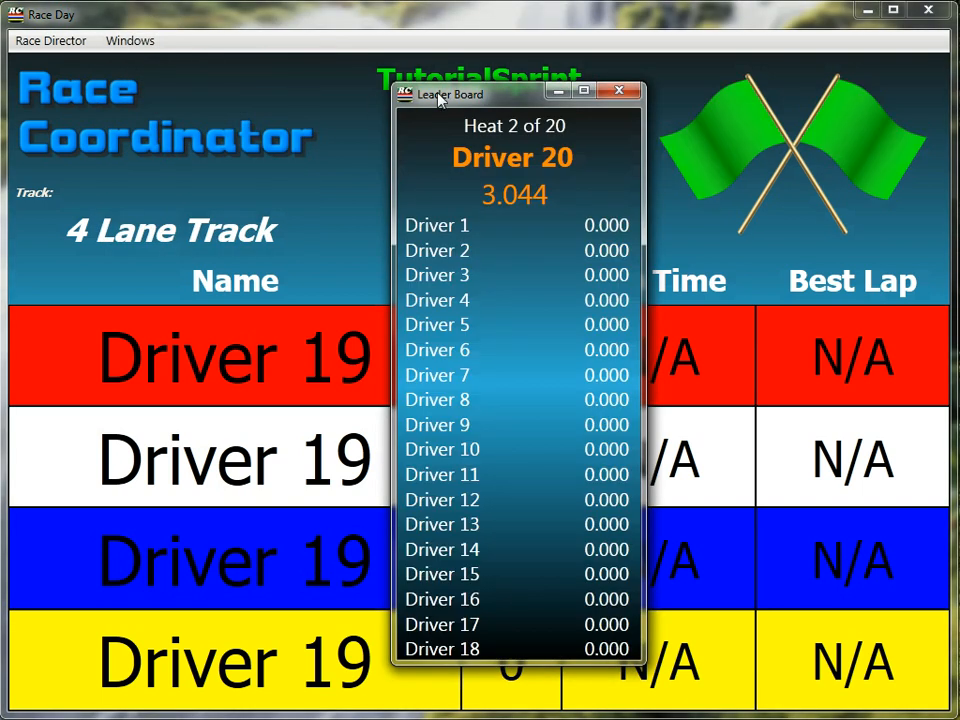
left_click_drag(438, 95, 78, 97)
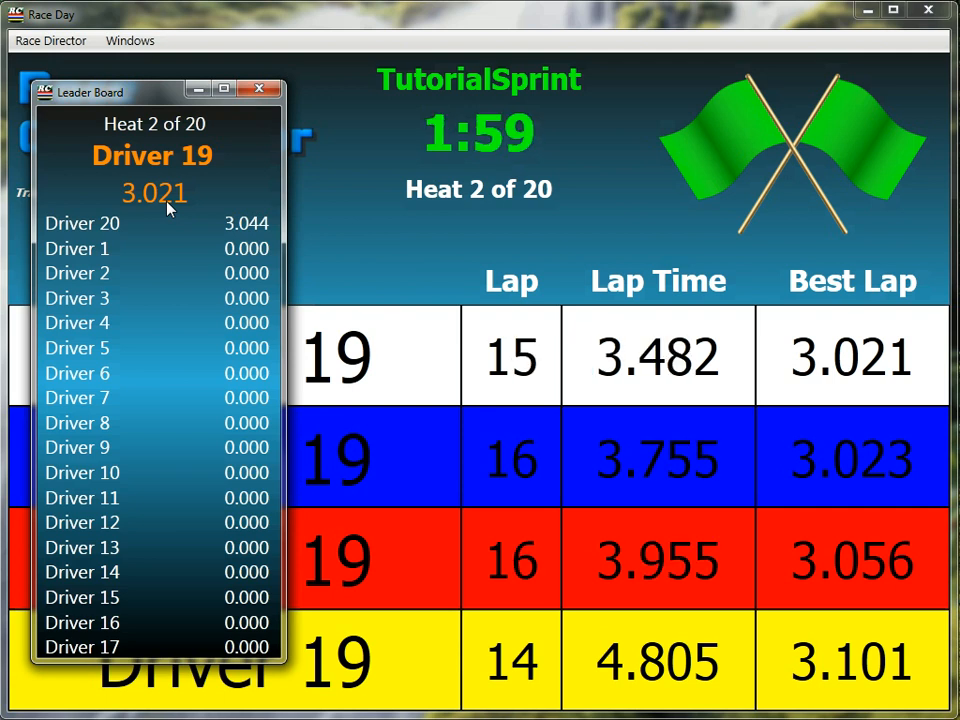
left_click(273, 92)
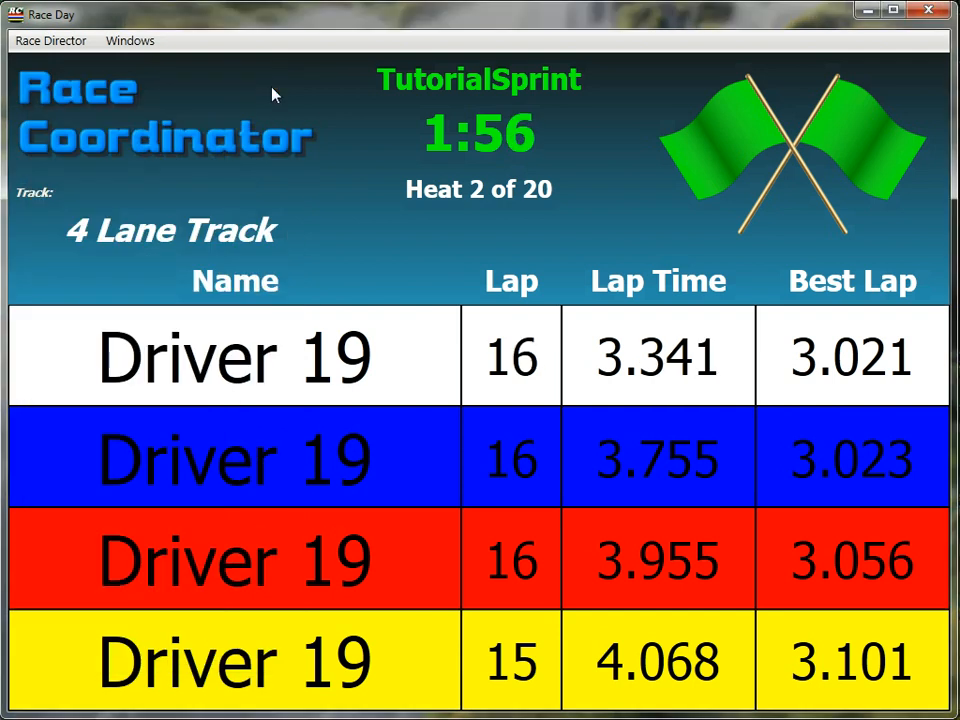
left_click(941, 11)
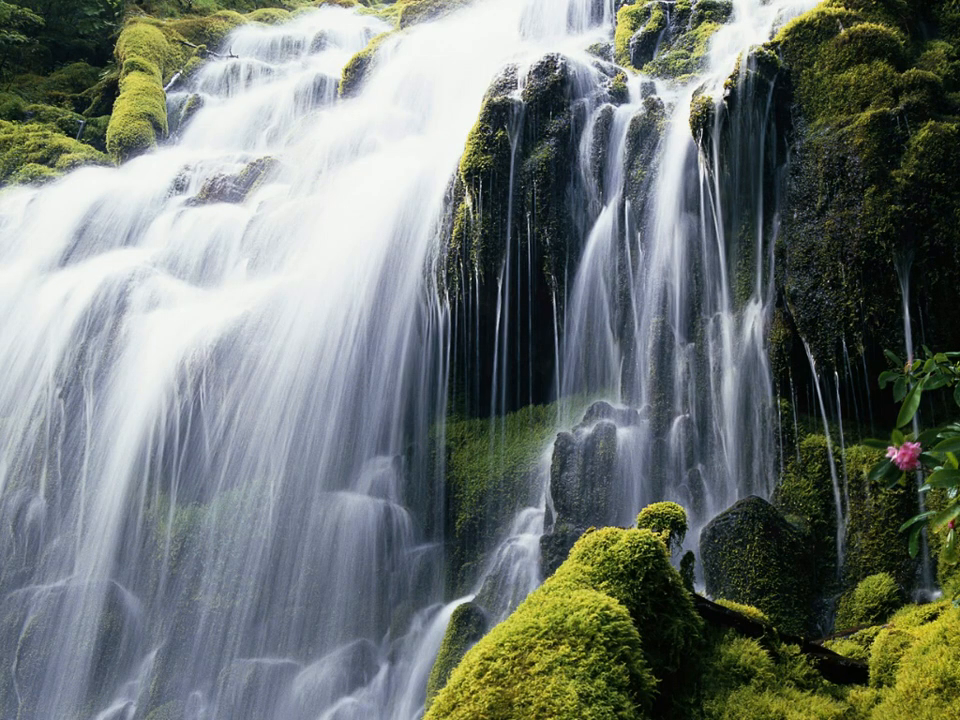